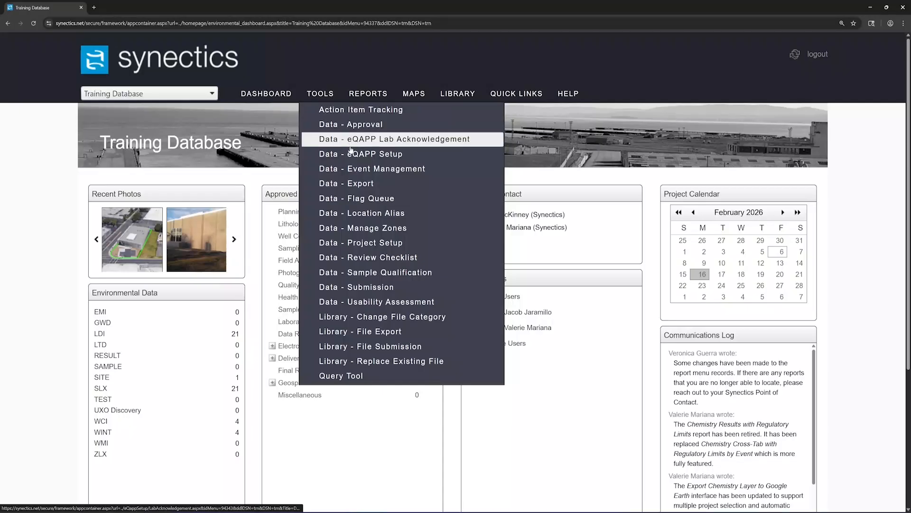
# Step: Open Data - eQAPP Setup and check the list of users who can be notified on a status change or comment
pyautogui.click(454, 157)
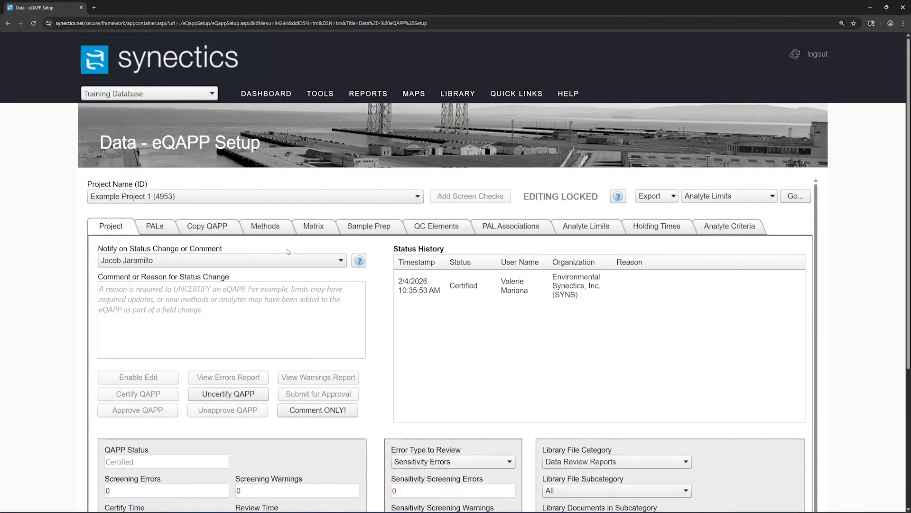
pyautogui.click(343, 262)
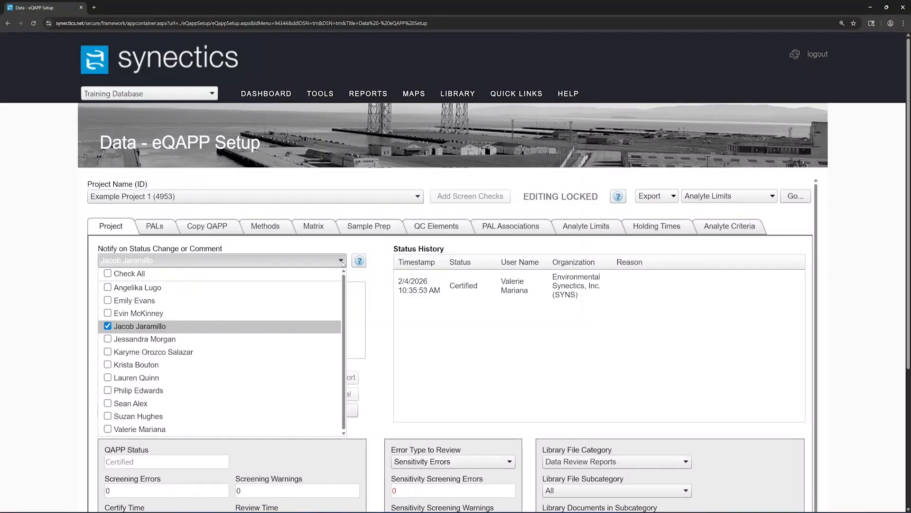
pyautogui.click(342, 261)
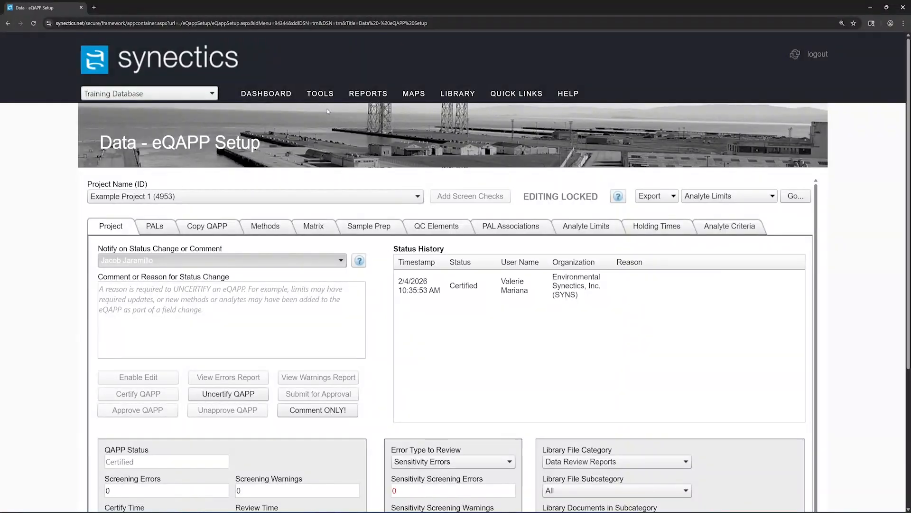
# Step: Open Data - eQAPP Lab Acknowledgement and review the acknowledgement section, including the list of users to notify of acknowledgement
pyautogui.moveTo(325, 95)
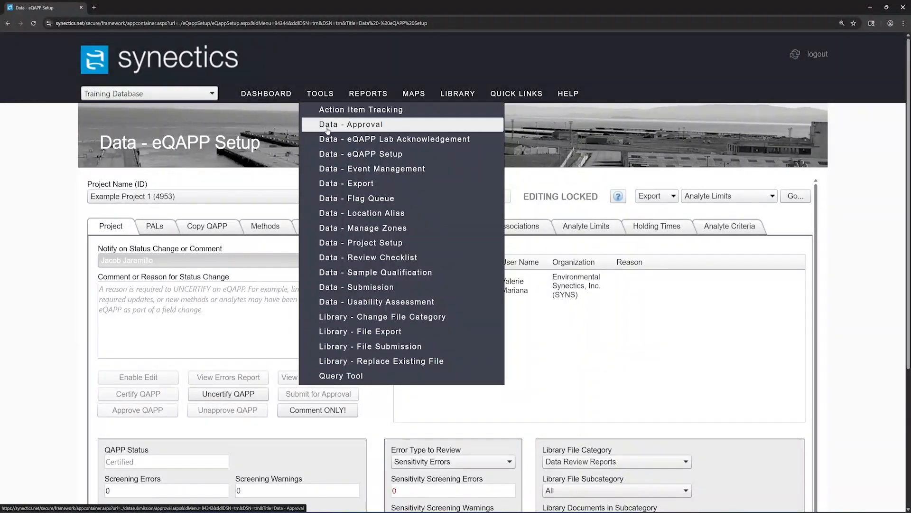
pyautogui.click(482, 142)
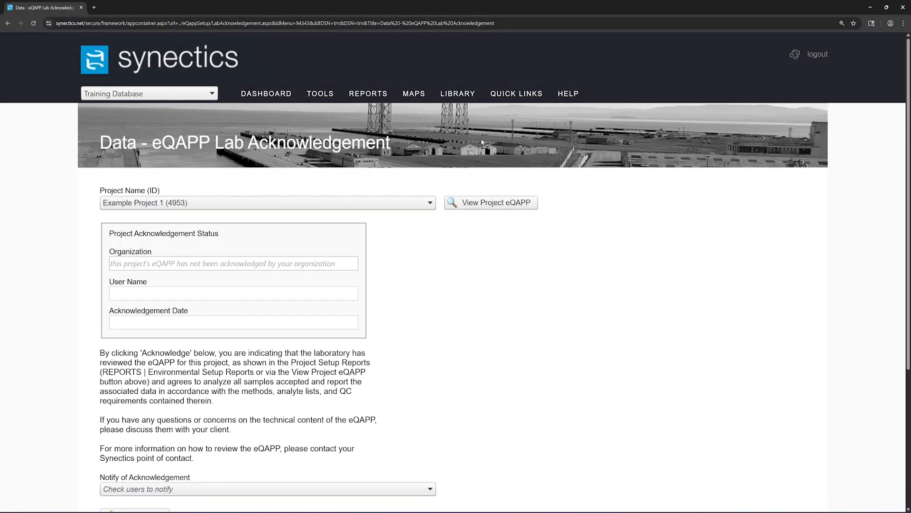
pyautogui.scroll(-1, 472, 323)
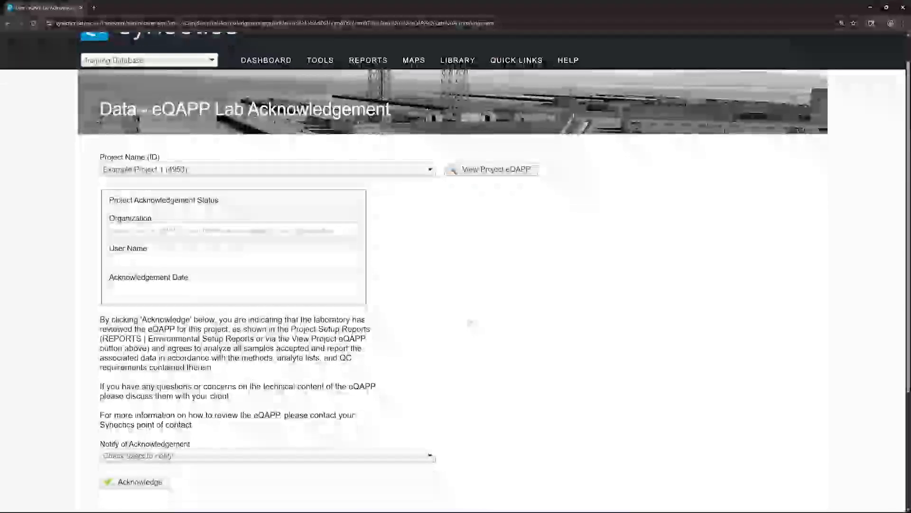
pyautogui.scroll(-1, 471, 322)
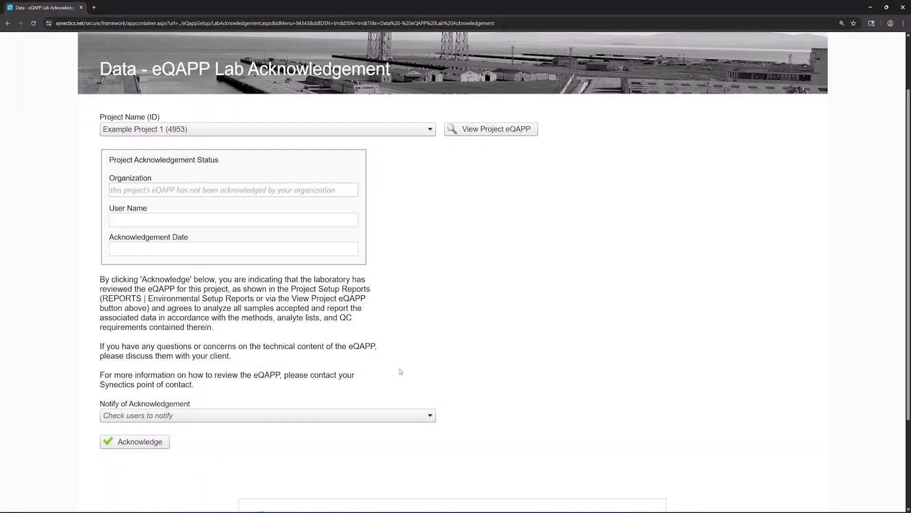
pyautogui.click(402, 421)
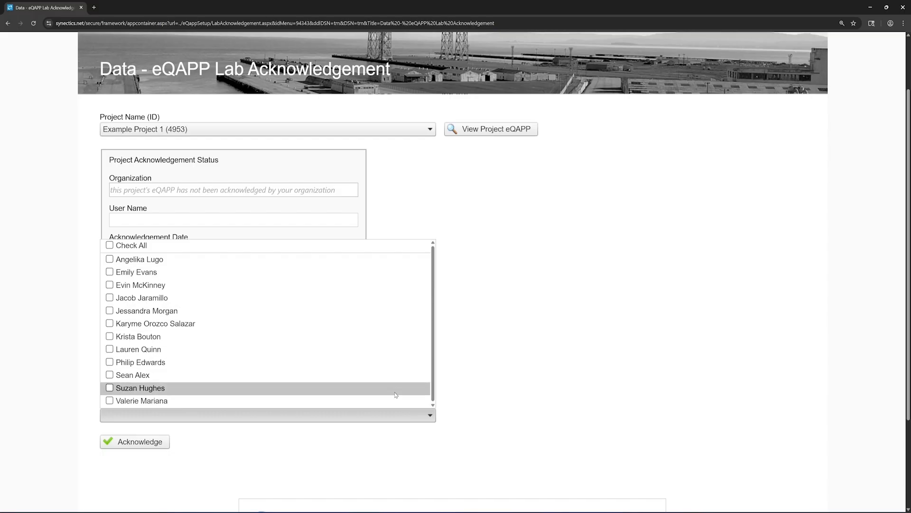
pyautogui.click(402, 421)
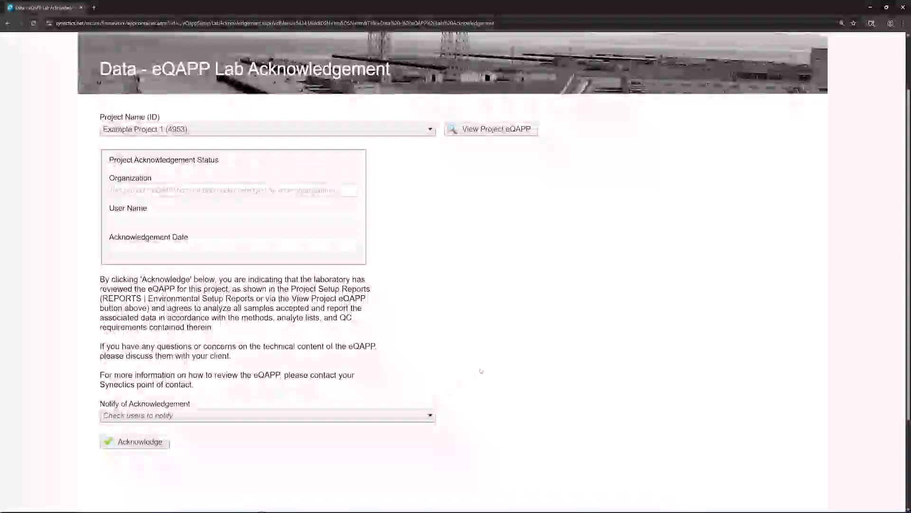
pyautogui.scroll(2, 548, 296)
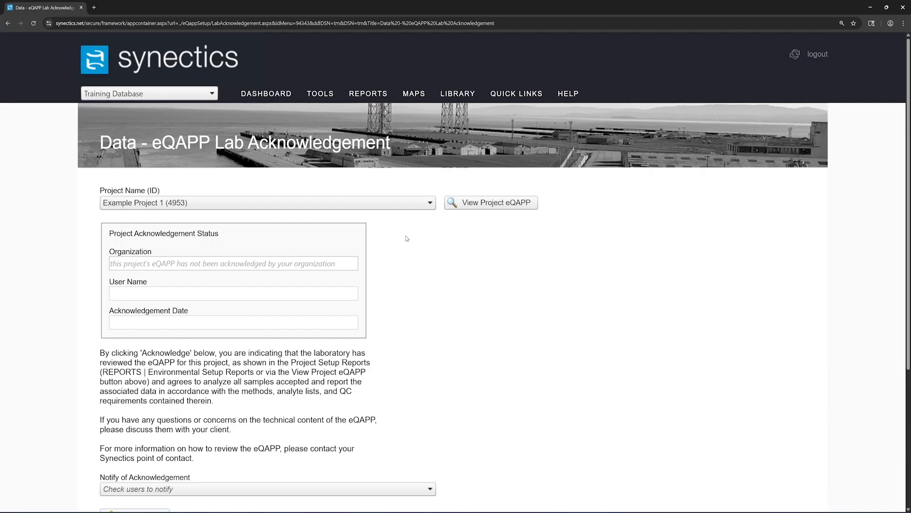
# Step: Go to Library - File Submission and open the properties of trn_001083.pdf, which is pending certification
pyautogui.moveTo(323, 100)
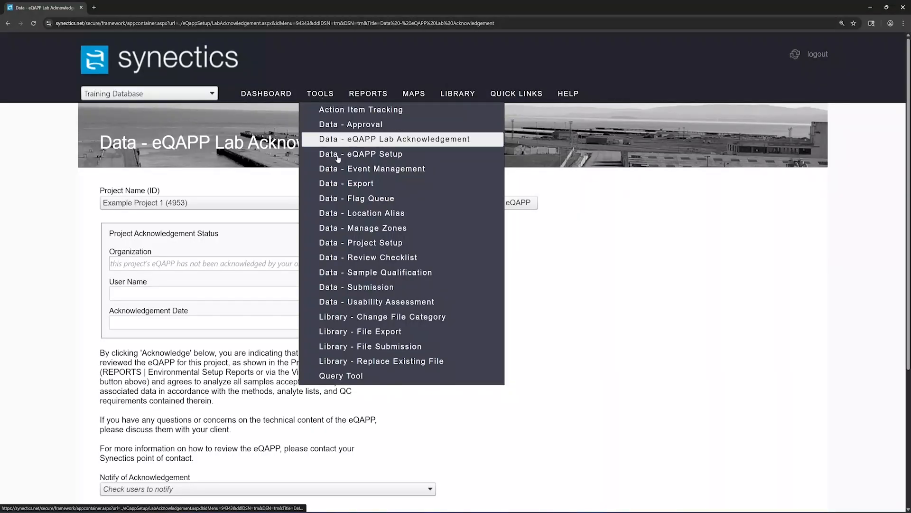
pyautogui.click(432, 350)
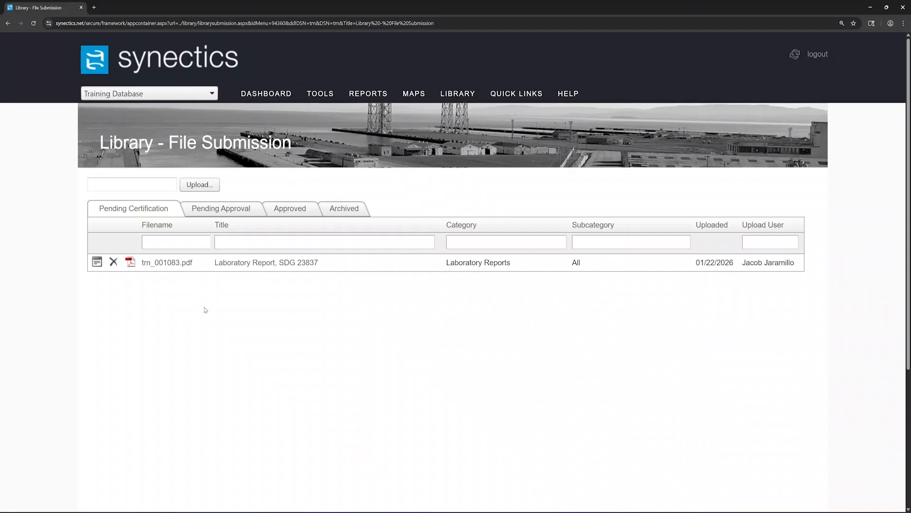
pyautogui.click(96, 263)
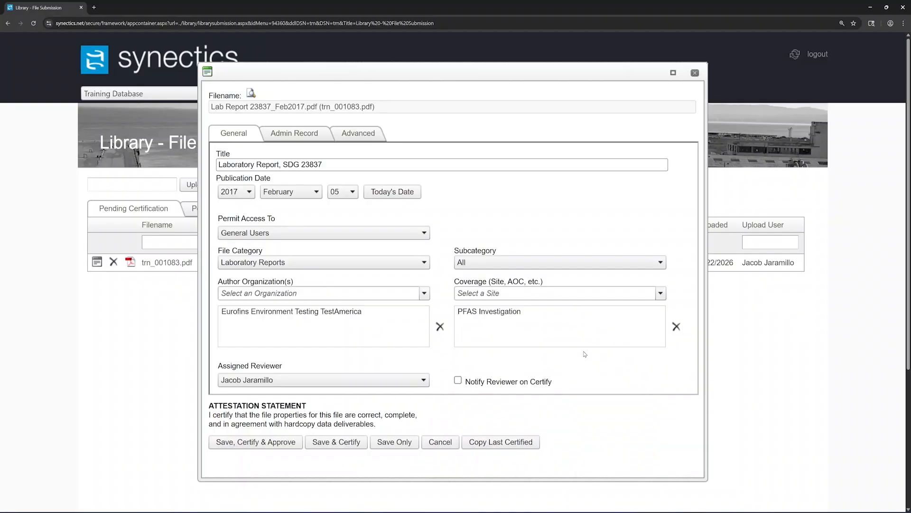
# Step: Check the assigned reviewer choices, enable Notify Reviewer on Certify, and save and certify the laboratory report
pyautogui.click(417, 380)
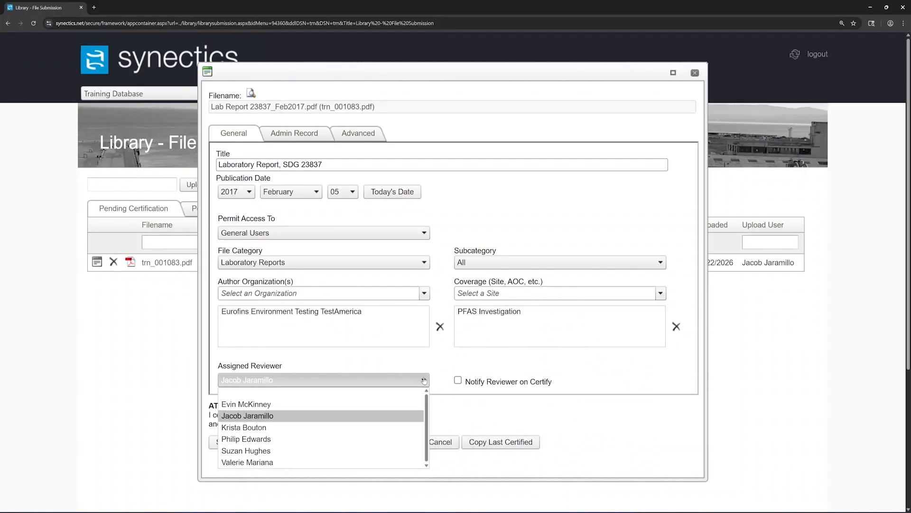
pyautogui.click(425, 380)
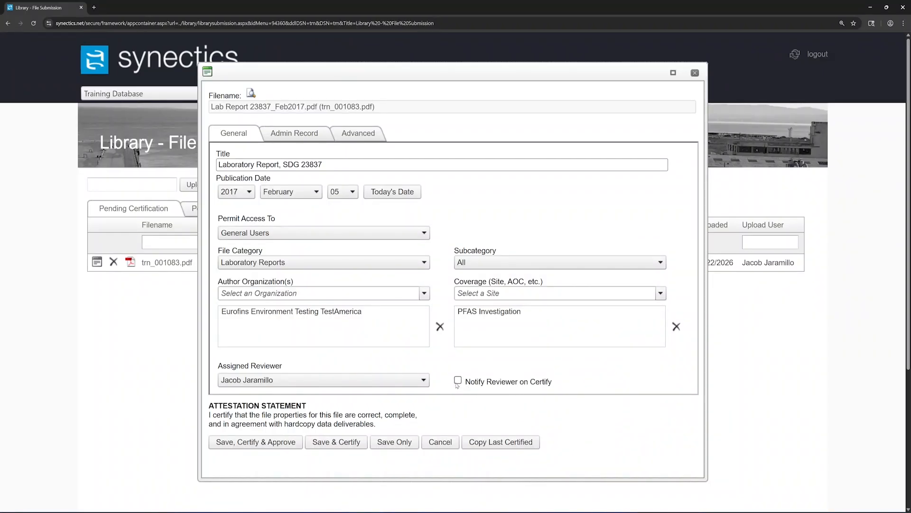
pyautogui.click(457, 382)
pyautogui.click(364, 444)
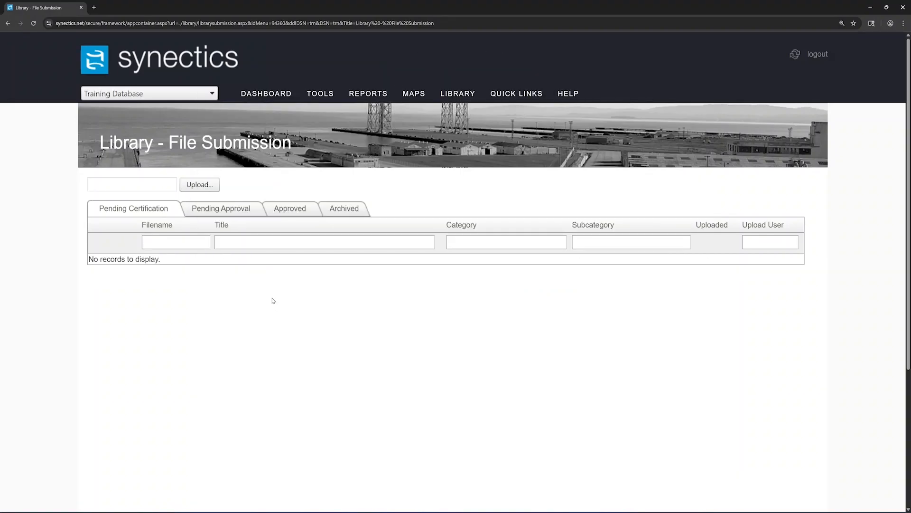
# Step: Open trn_001083.pdf among the files pending approval, inspect its Notify on Approval user list, and close its properties
pyautogui.click(257, 215)
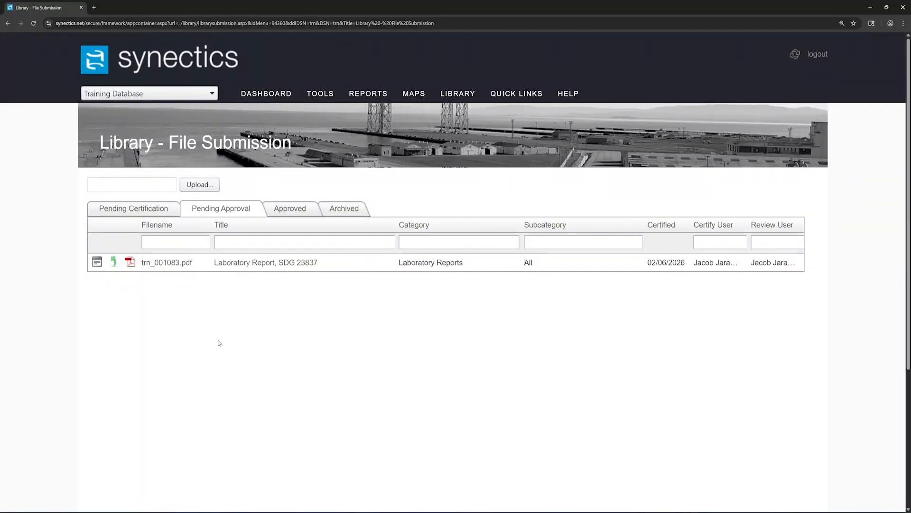
pyautogui.click(97, 262)
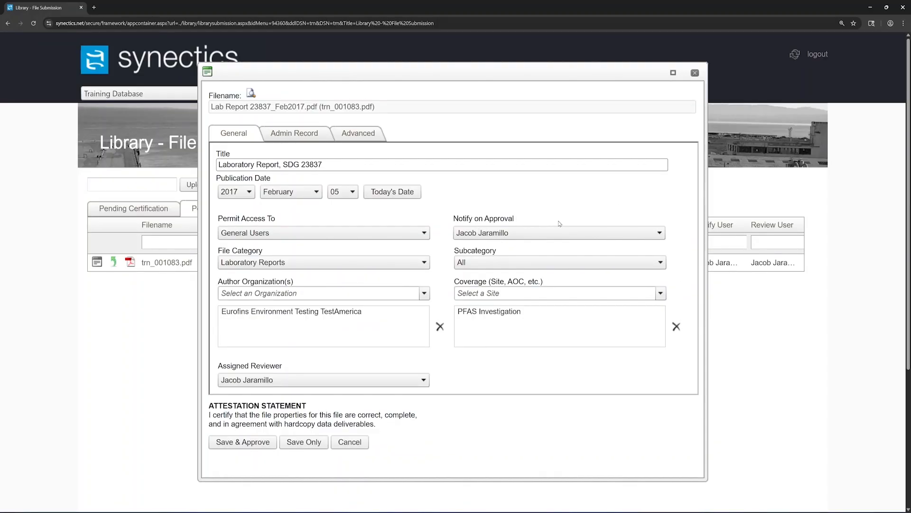
pyautogui.click(664, 238)
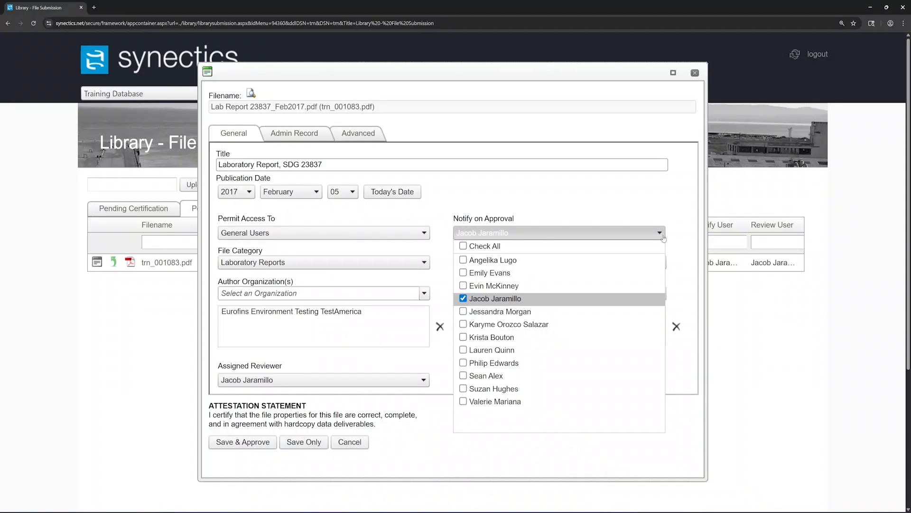
pyautogui.click(660, 233)
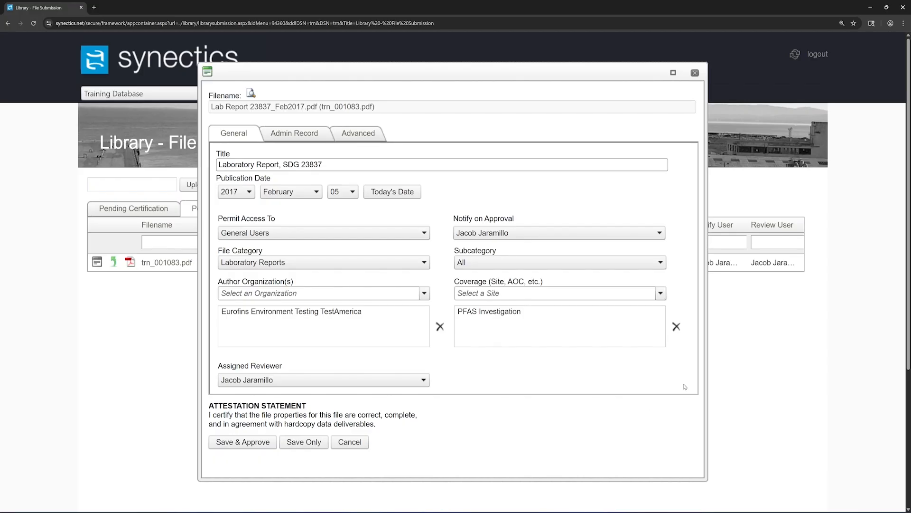
pyautogui.click(696, 74)
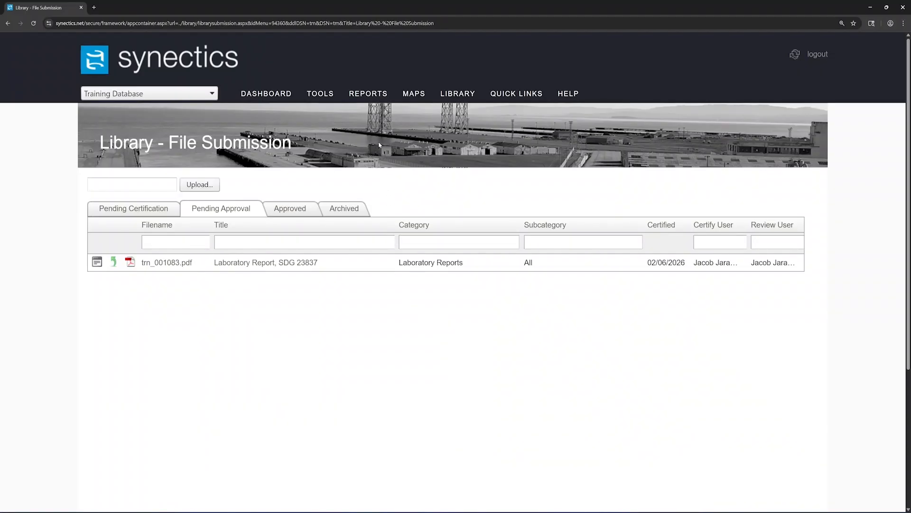
pyautogui.moveTo(376, 98)
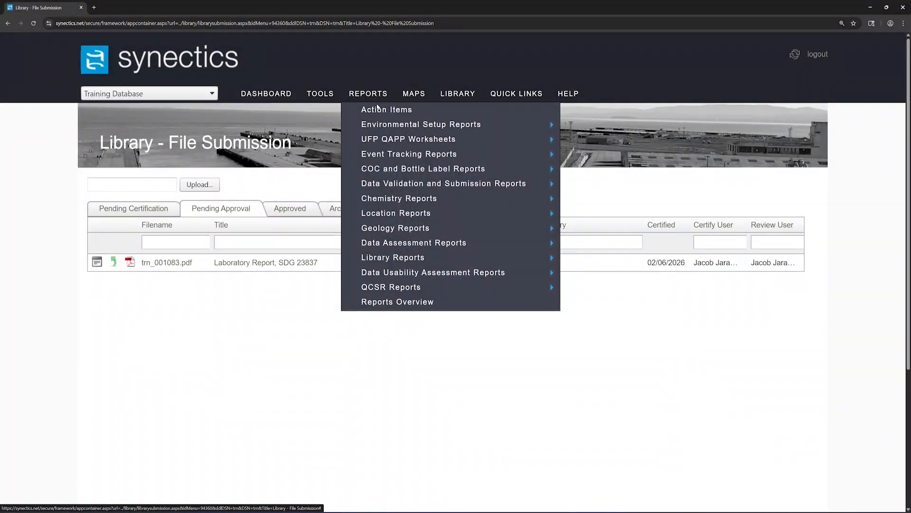
pyautogui.moveTo(420, 158)
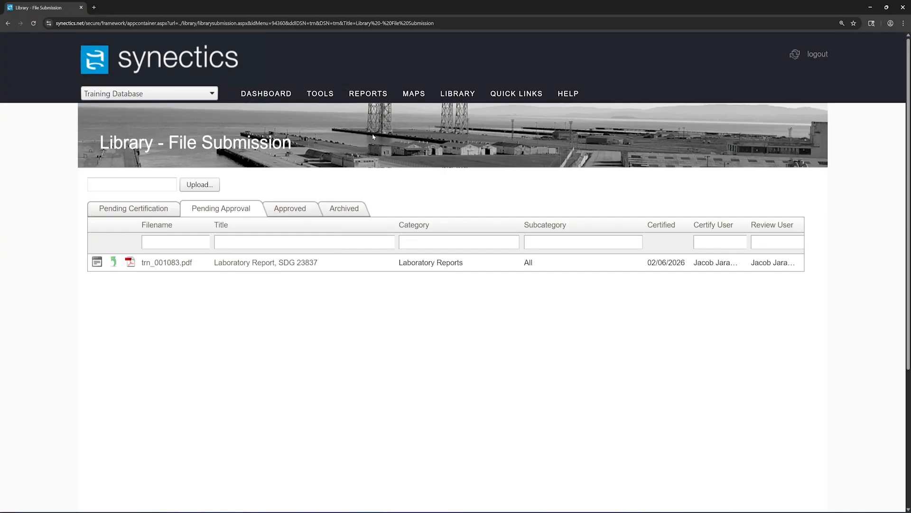
# Step: Open Data - Event Management and view the project-level tracking steps for Example Project 1
pyautogui.moveTo(315, 92)
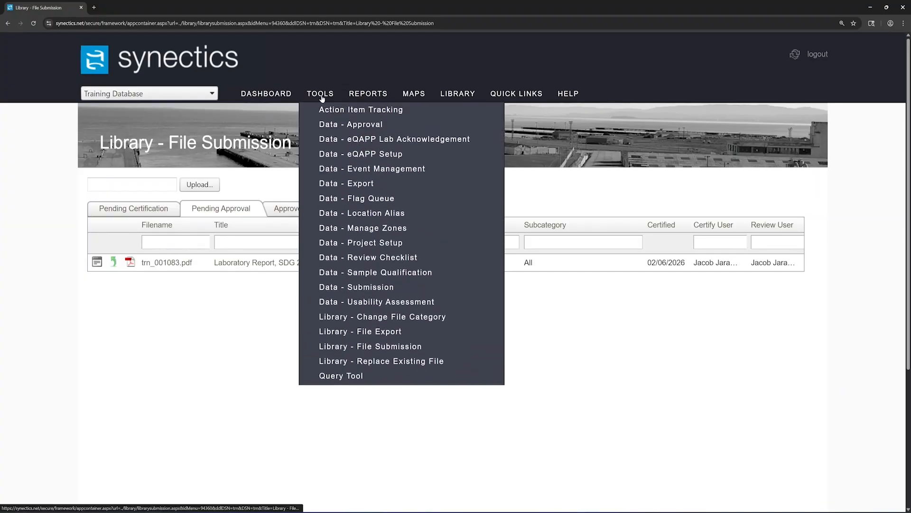
pyautogui.click(437, 174)
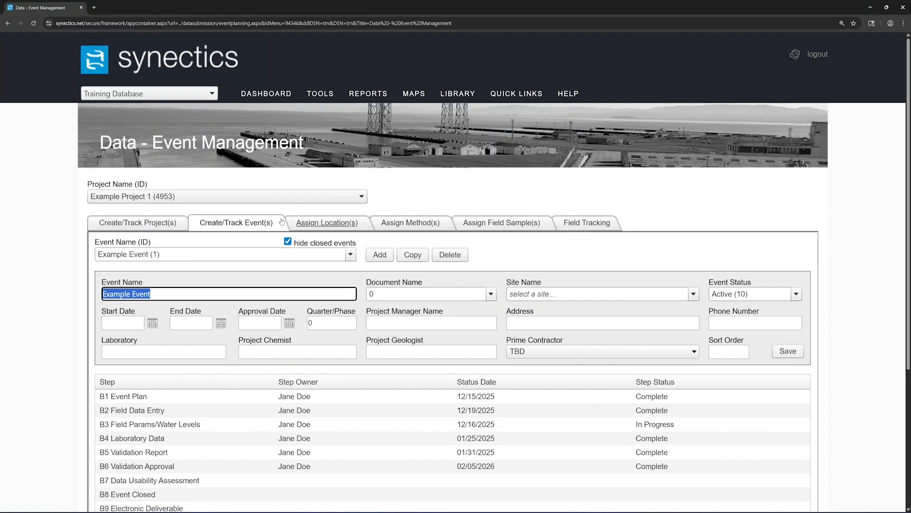
pyautogui.click(183, 224)
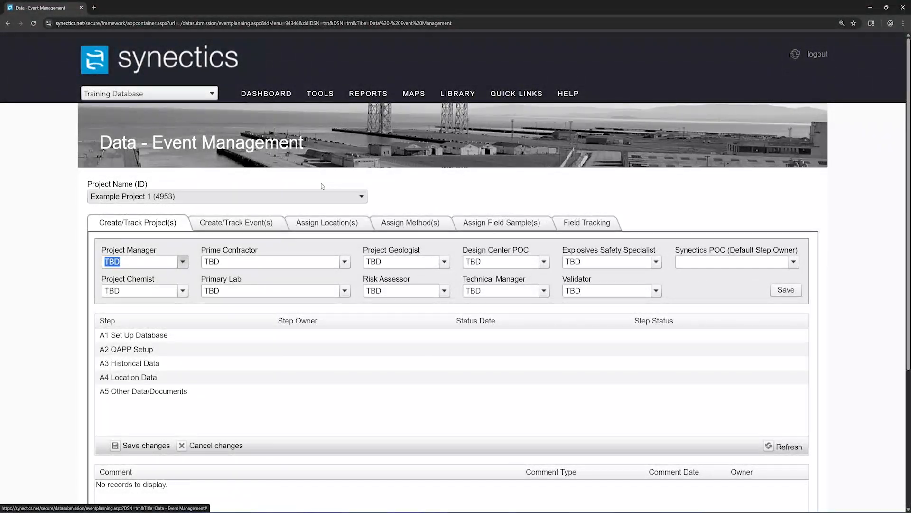
# Step: Run the Event Status: Chemistry Detail report for Example Project 1 and Example Event
pyautogui.click(375, 99)
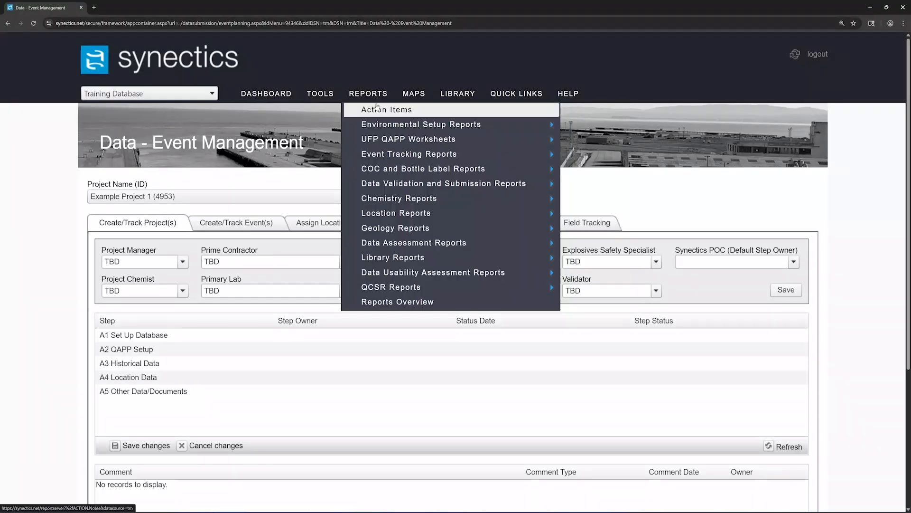
pyautogui.moveTo(456, 153)
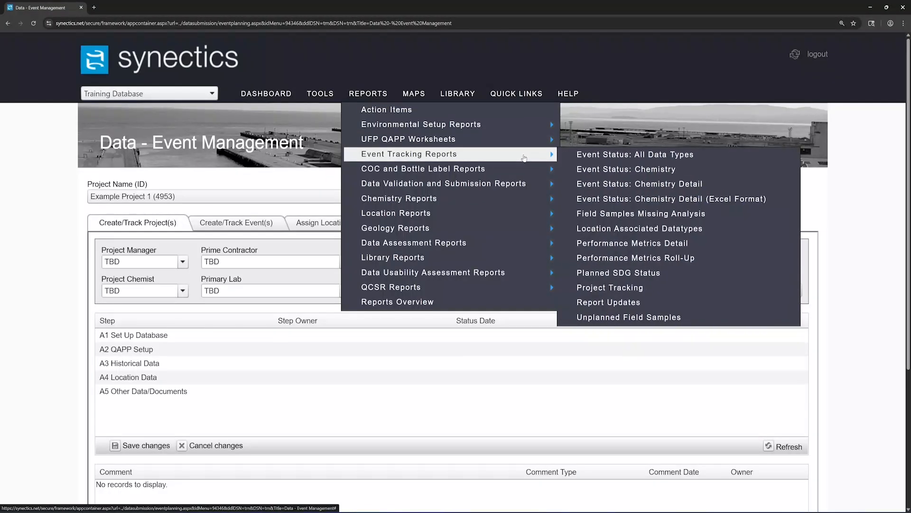
pyautogui.click(715, 186)
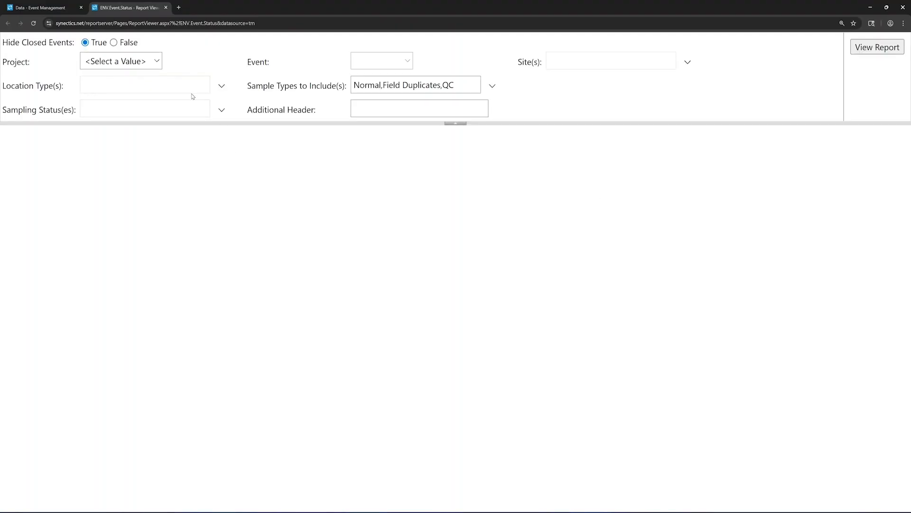
pyautogui.click(159, 64)
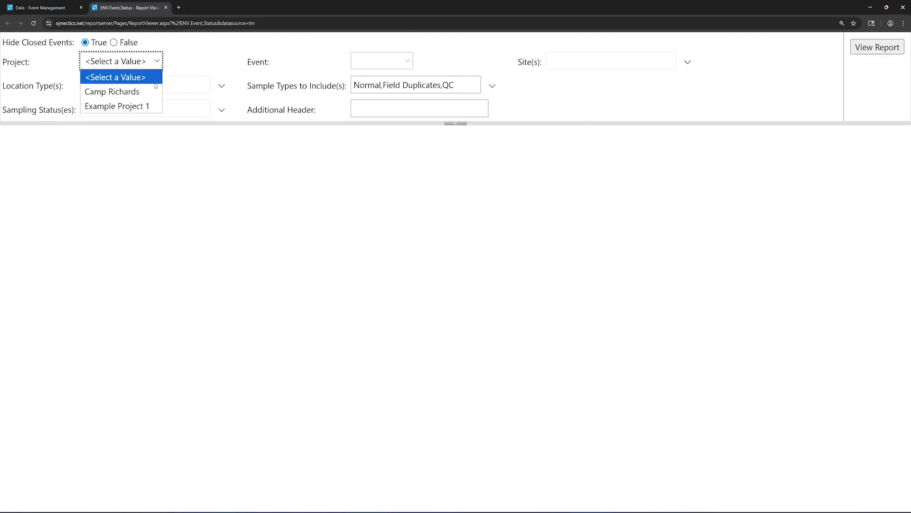
pyautogui.click(149, 105)
pyautogui.click(427, 64)
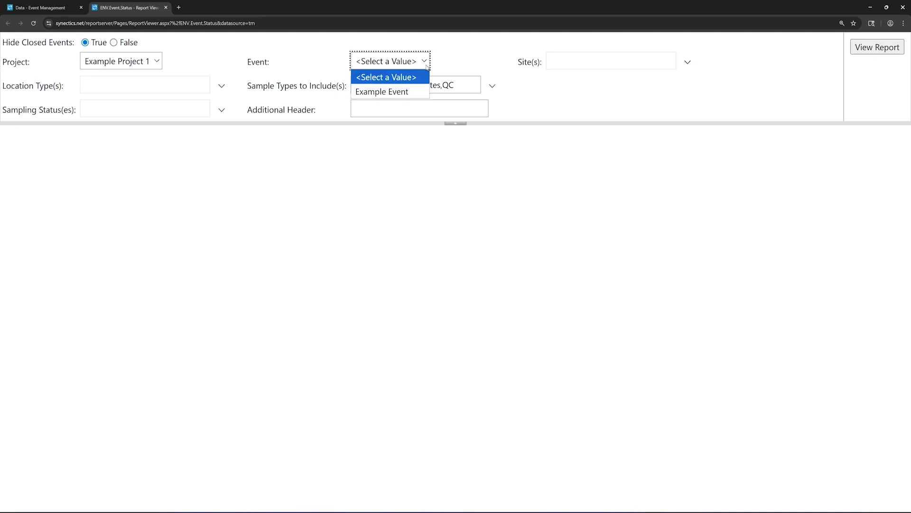
pyautogui.click(416, 91)
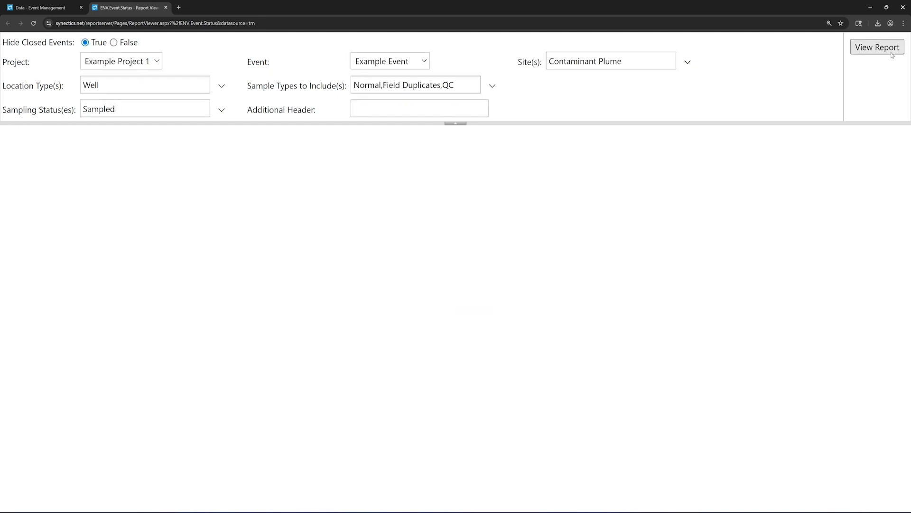
pyautogui.click(877, 47)
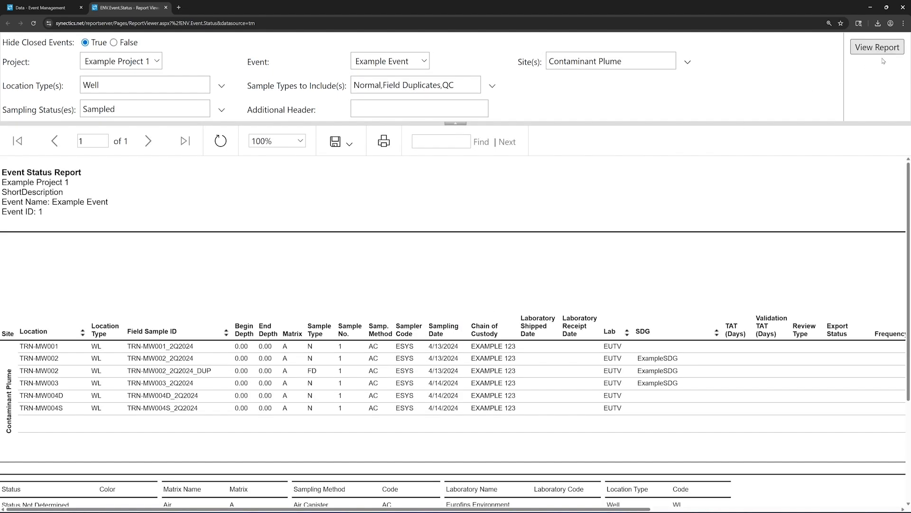
# Step: Enlarge the Event Status Report to 150% and examine its sampling status and color-coded VOCs columns
pyautogui.click(285, 141)
pyautogui.click(268, 205)
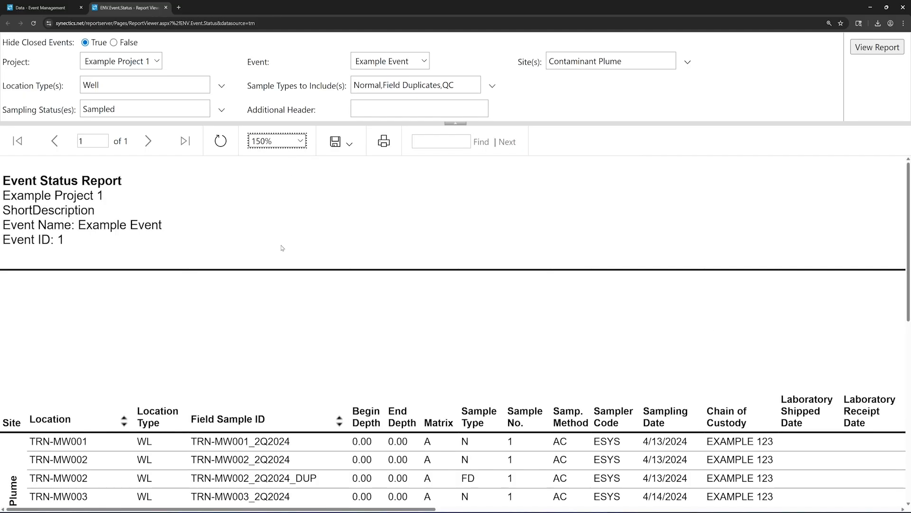
pyautogui.hscroll(3, 665, 331)
pyautogui.hscroll(10, 857, 348)
pyautogui.scroll(-3, 383, 336)
pyautogui.scroll(-2, 553, 352)
pyautogui.scroll(3, 497, 368)
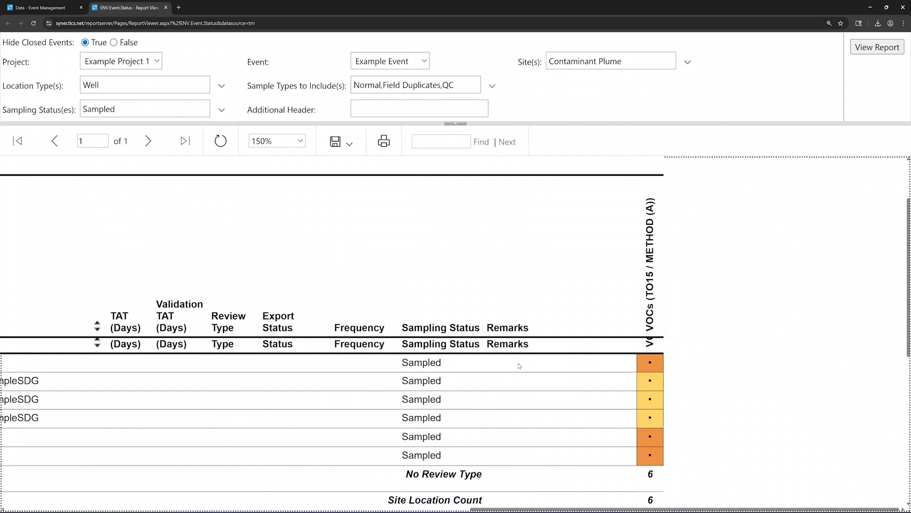
# Step: Look back over the header rows of the Event Status Report and close the report
pyautogui.scroll(2, 478, 365)
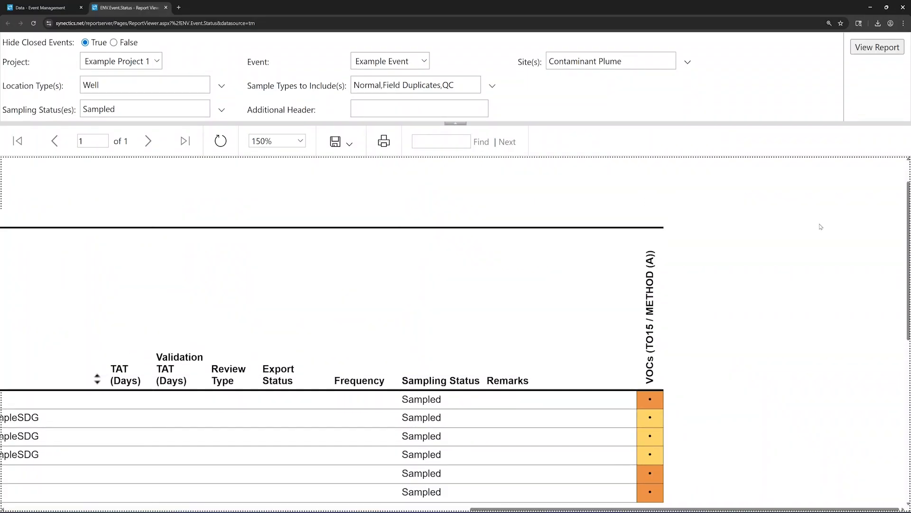
pyautogui.scroll(2, 822, 247)
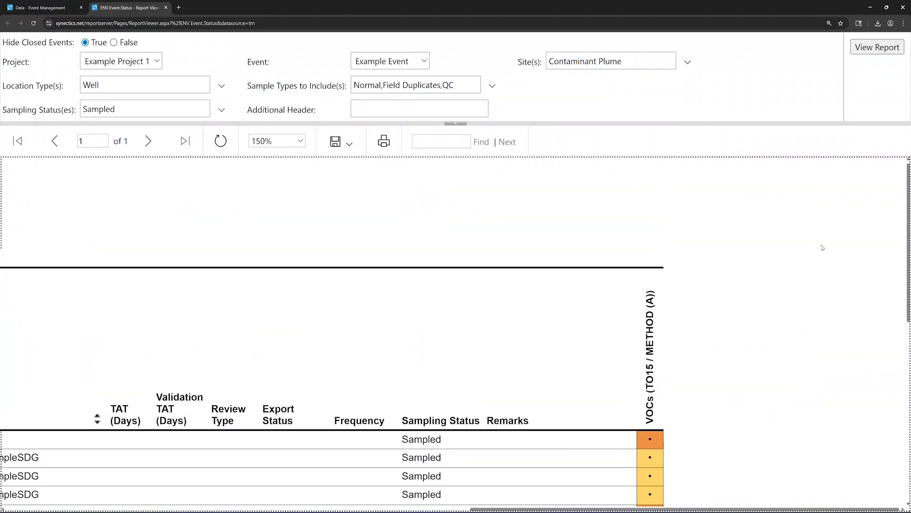
pyautogui.click(167, 7)
# Step: Reopen Data - Event Management and view Example Event's tracking steps and the field sample assignment page
pyautogui.moveTo(323, 94)
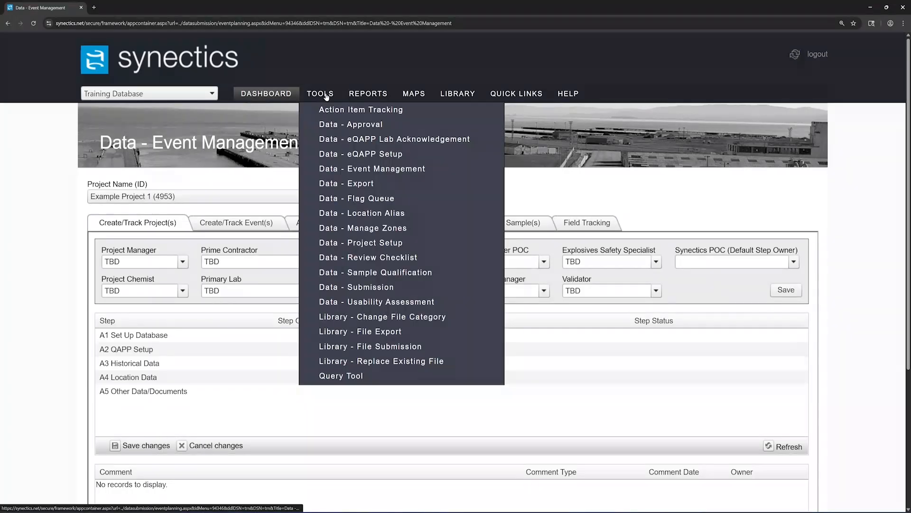
pyautogui.click(455, 174)
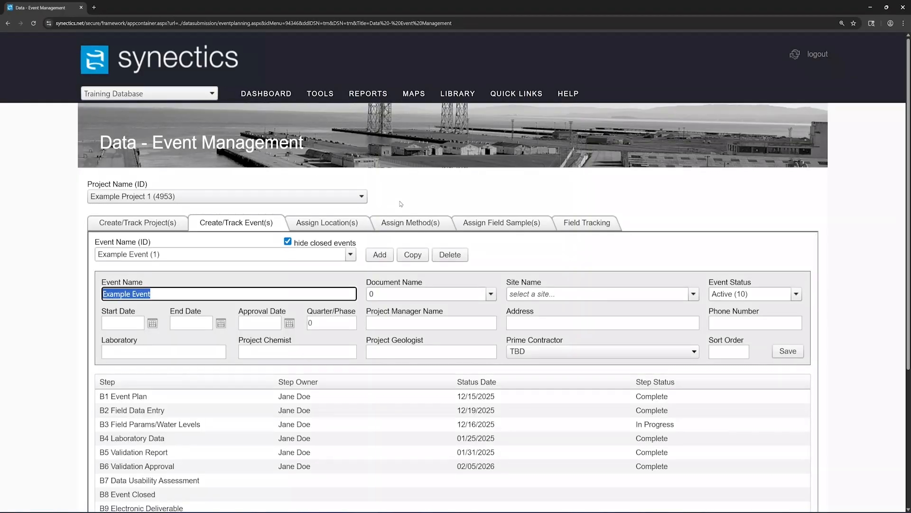
pyautogui.click(458, 221)
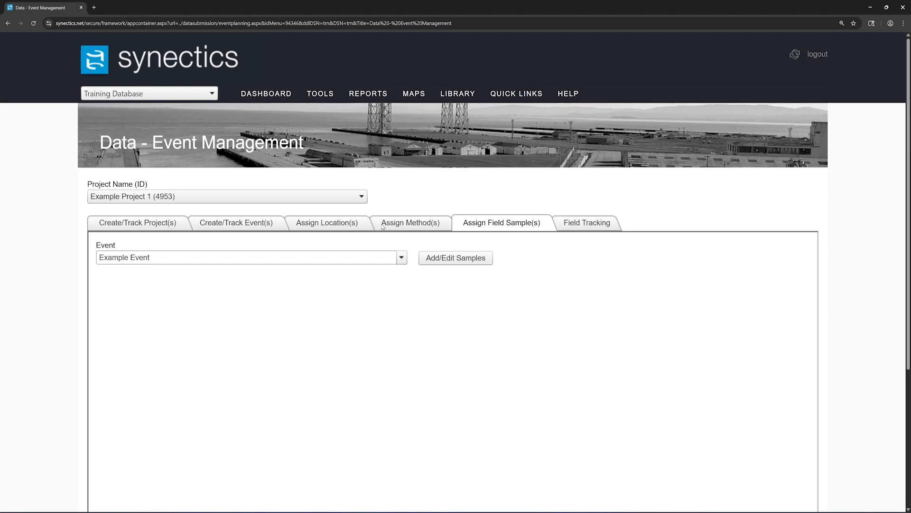
# Step: Run the Environmental Measurements by Event report for Example Project 1 and Example Event
pyautogui.moveTo(379, 100)
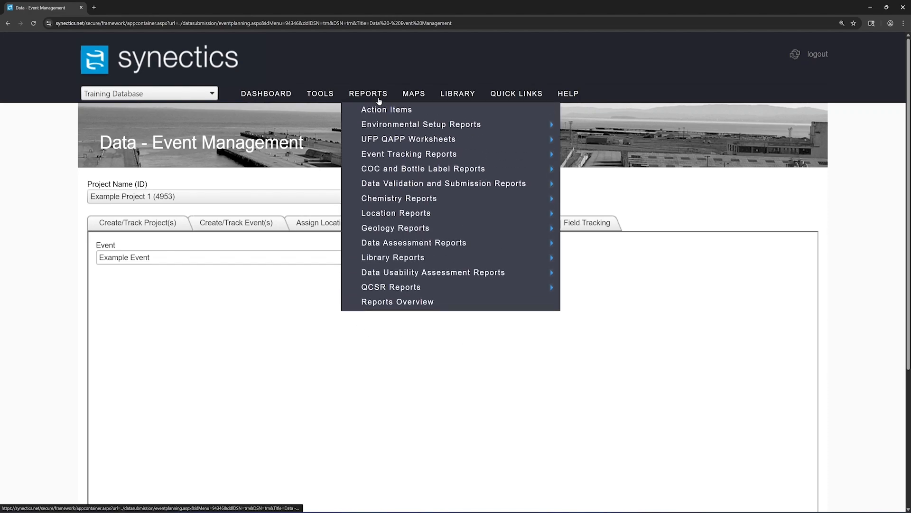
pyautogui.moveTo(444, 228)
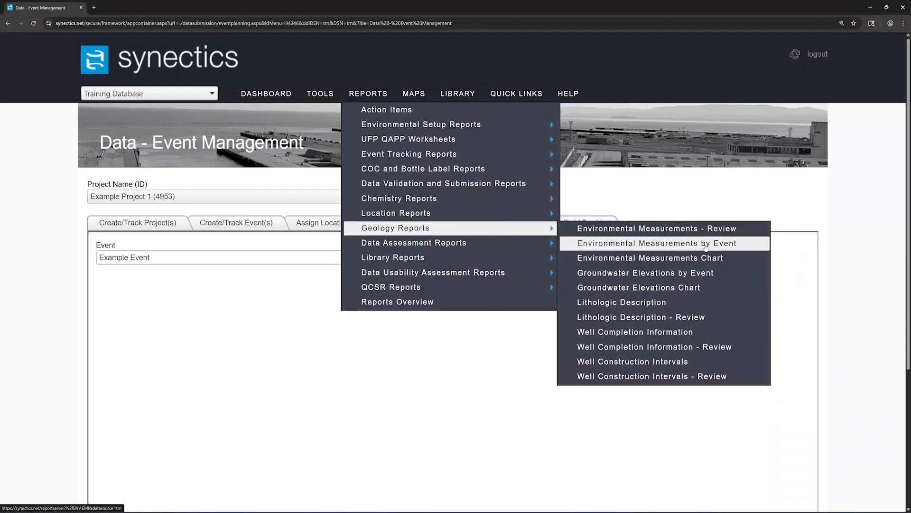
pyautogui.click(739, 248)
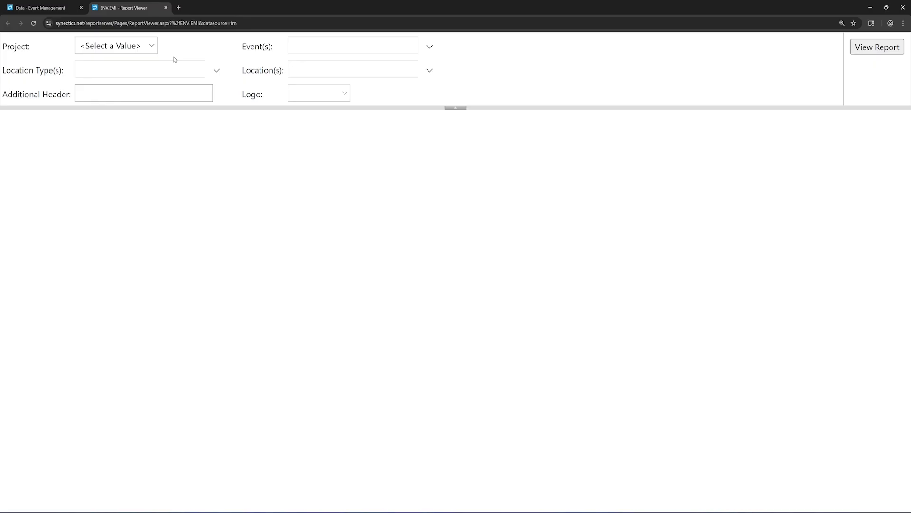
pyautogui.click(155, 47)
pyautogui.click(141, 76)
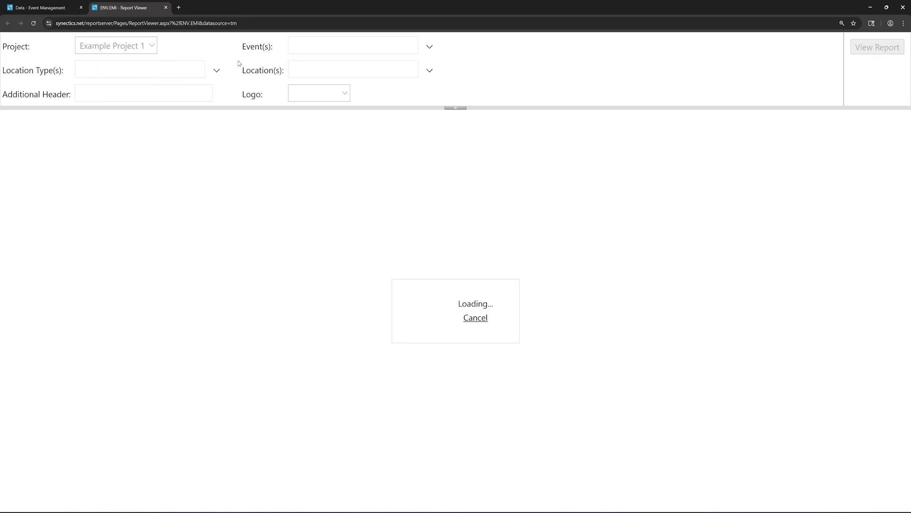
pyautogui.click(429, 46)
pyautogui.click(456, 55)
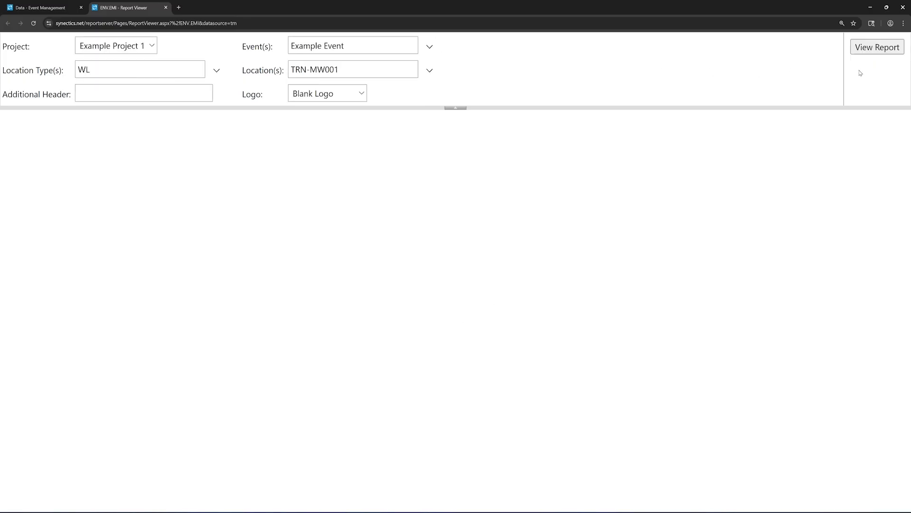
pyautogui.click(874, 52)
# Step: Enlarge the environmental measurements report to 150%, examine its field parameter and Remarks columns, and close the report
pyautogui.click(295, 126)
pyautogui.click(277, 196)
pyautogui.moveTo(446, 510); pyautogui.dragTo(777, 510)
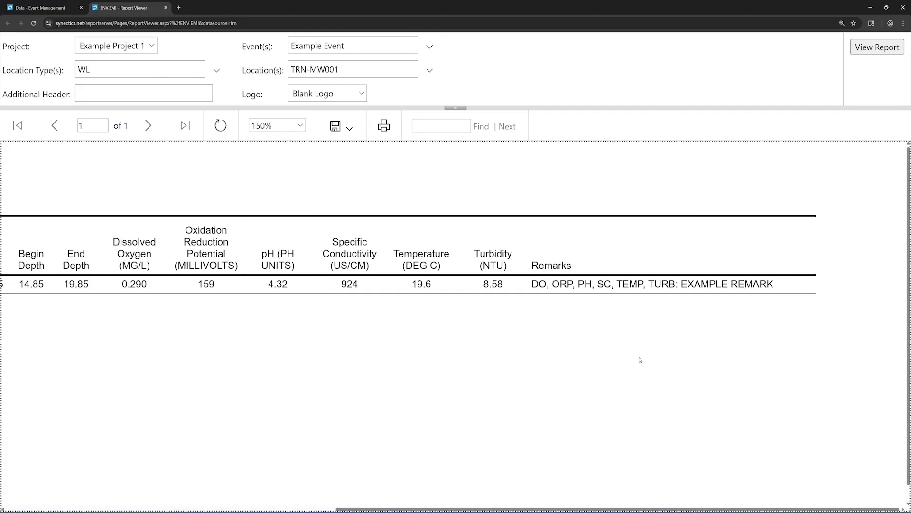
pyautogui.click(771, 84)
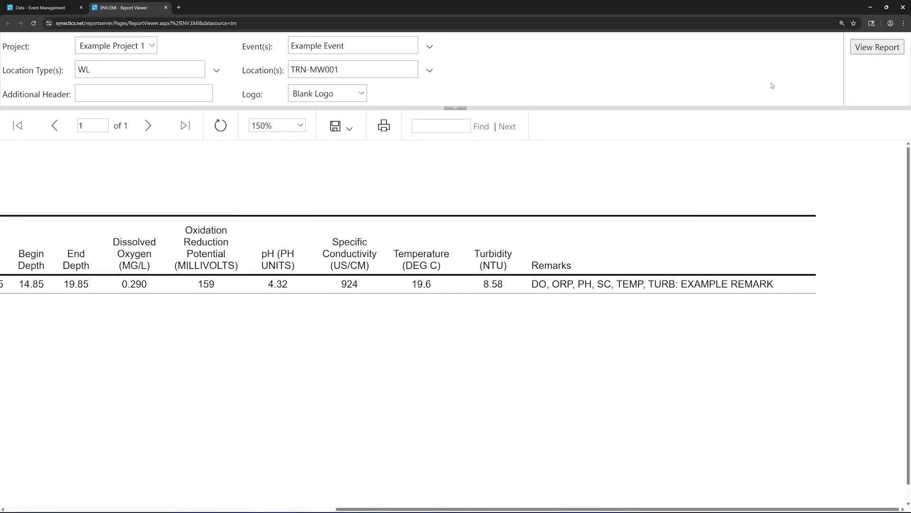
pyautogui.click(166, 8)
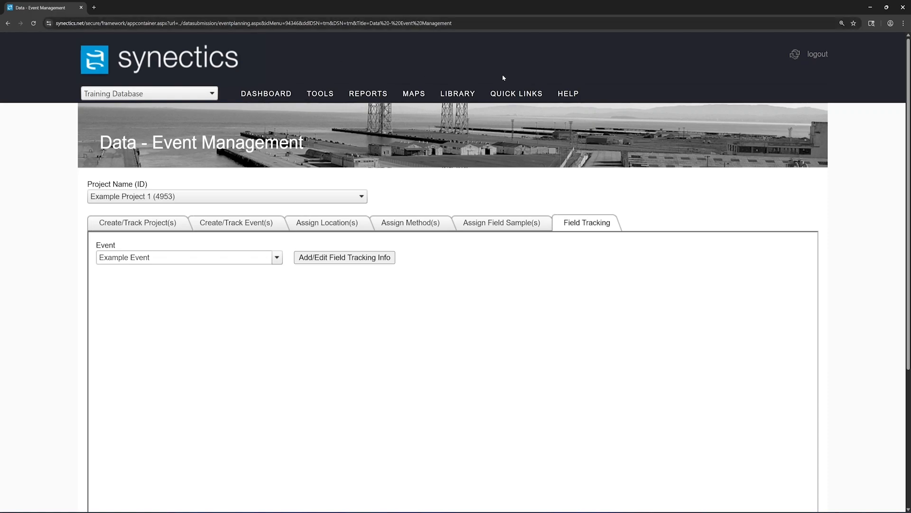
# Step: Upload EXAMPLE.pdf to Share Files with the title EXAMPLE and a 30-day expiry, reviewing the list of users to notify
pyautogui.moveTo(524, 91)
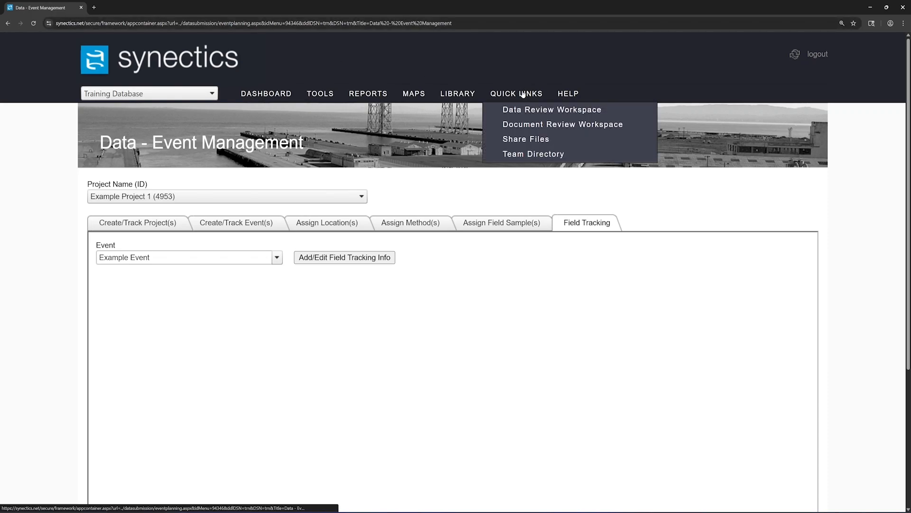
pyautogui.click(623, 144)
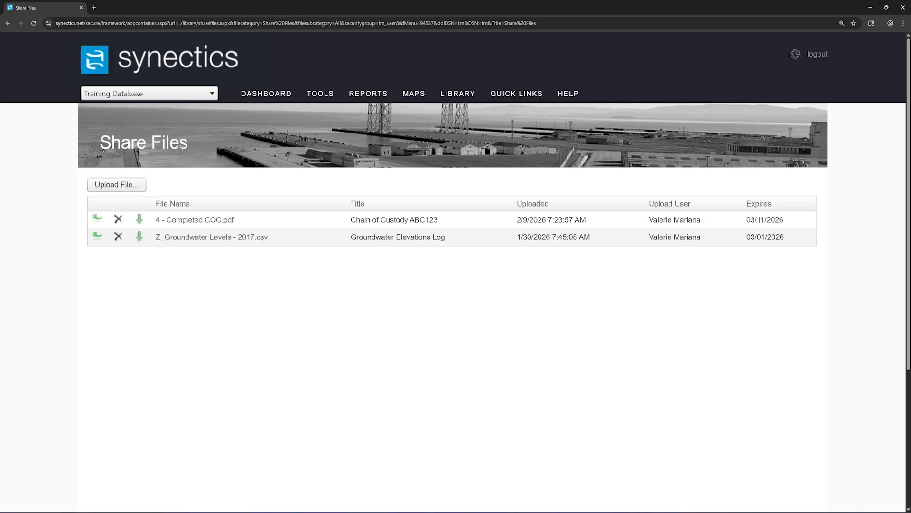
pyautogui.click(142, 185)
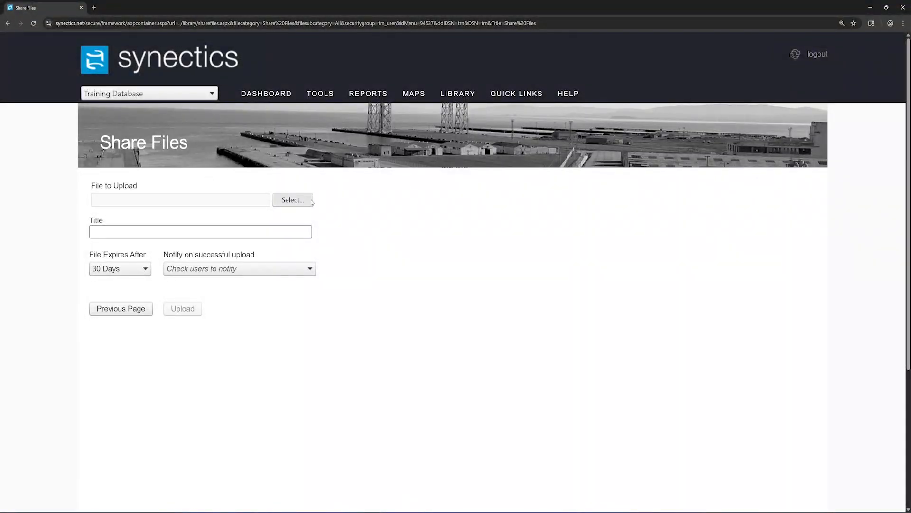
pyautogui.click(311, 201)
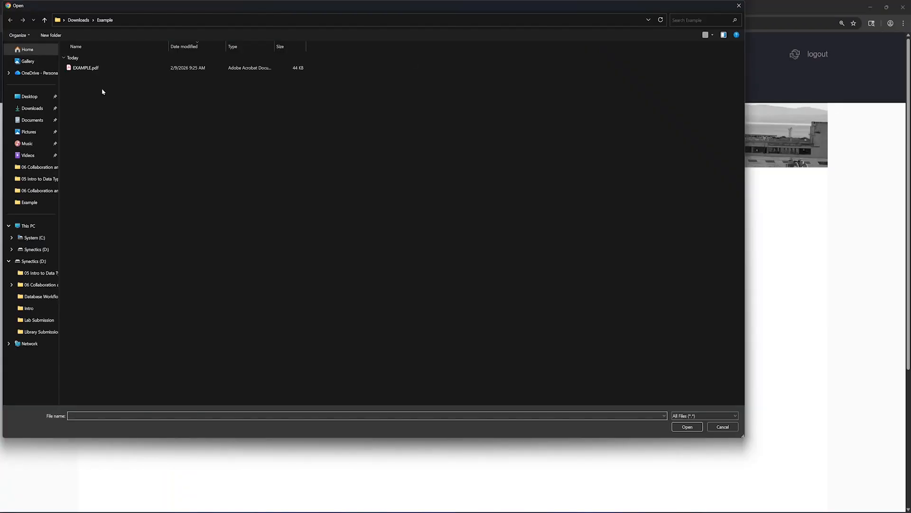
pyautogui.doubleClick(90, 67)
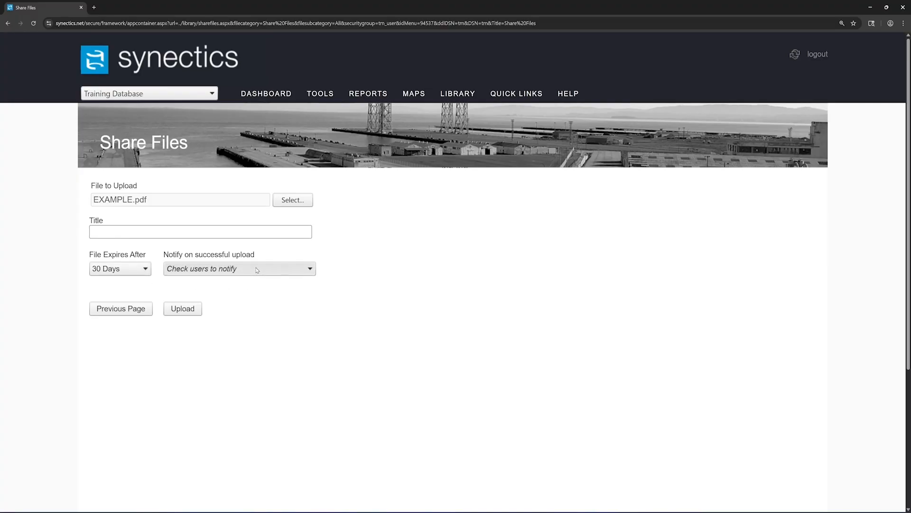
pyautogui.click(277, 269)
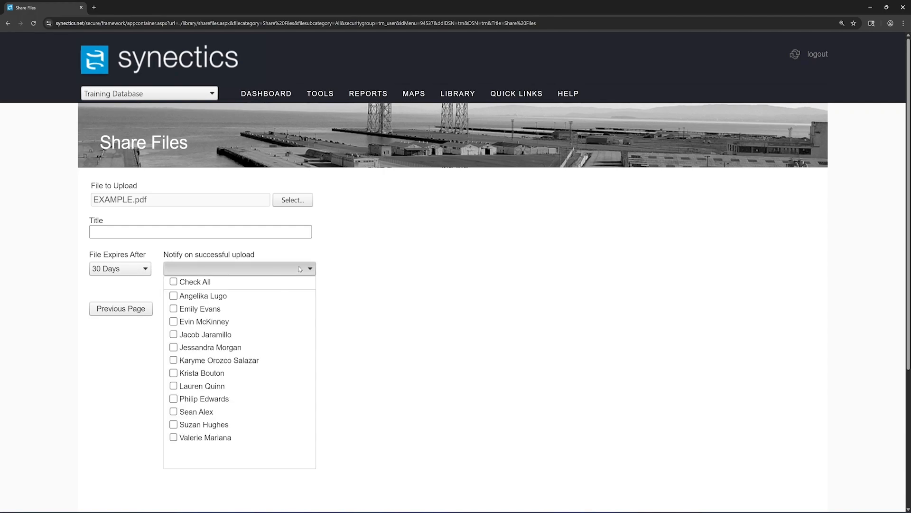
pyautogui.click(300, 269)
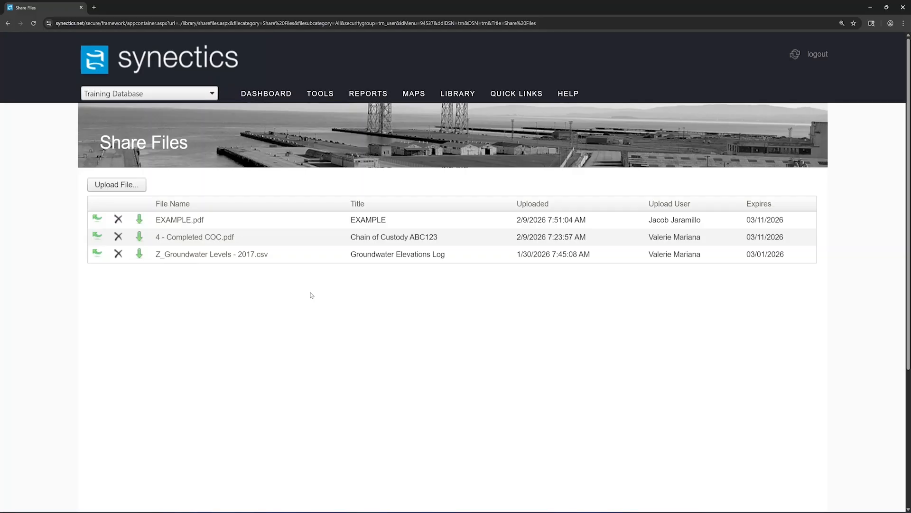
# Step: Request promotion of the shared EXAMPLE.pdf to the library and dismiss the confirmation
pyautogui.click(95, 222)
pyautogui.press('Return')
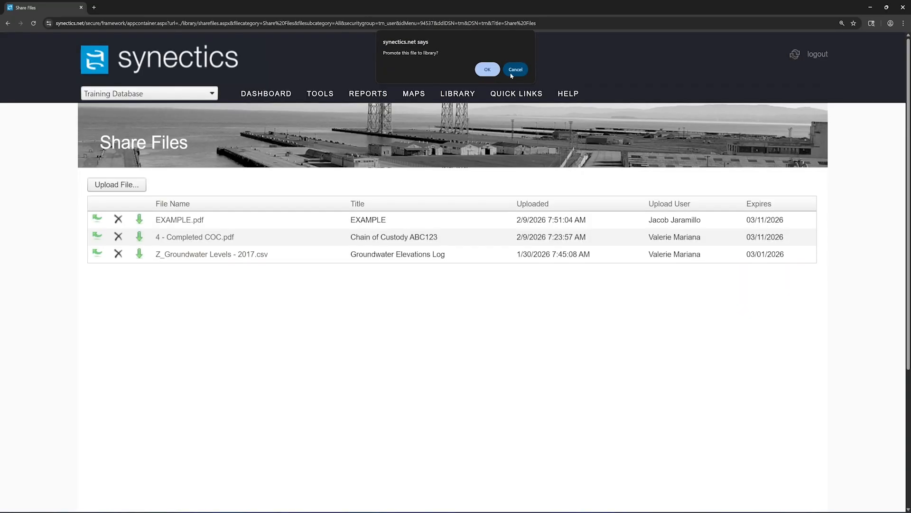
# Step: Open the Training Database dashboard and examine its approved files, file status, active users and Communications Log
pyautogui.click(291, 95)
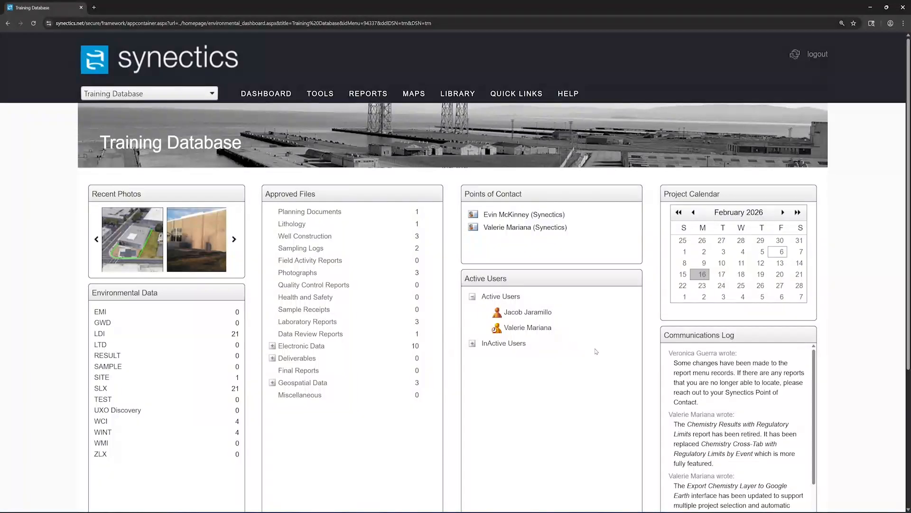
pyautogui.scroll(-3, 843, 362)
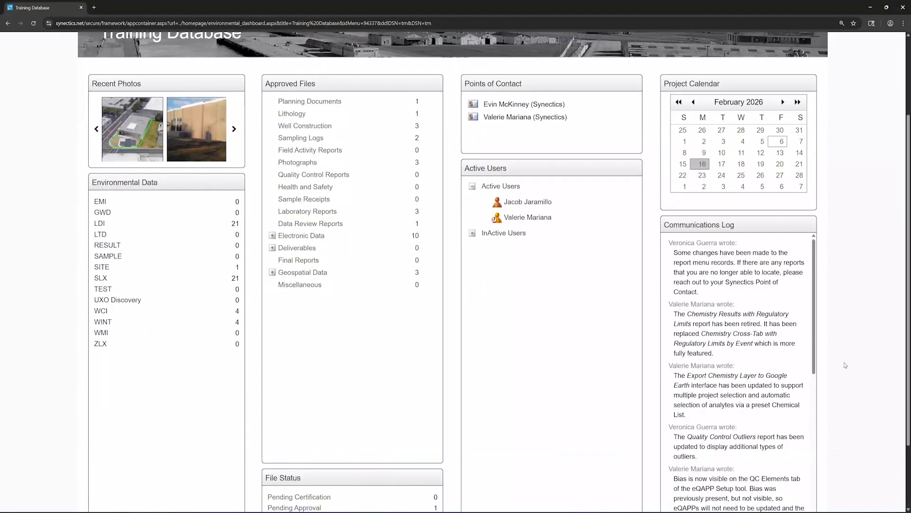
pyautogui.scroll(-1, 846, 364)
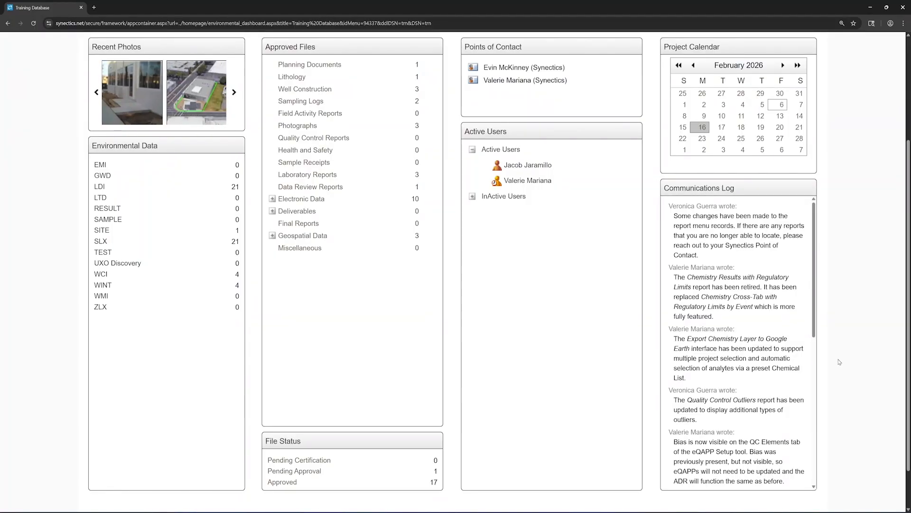
pyautogui.scroll(3, 839, 361)
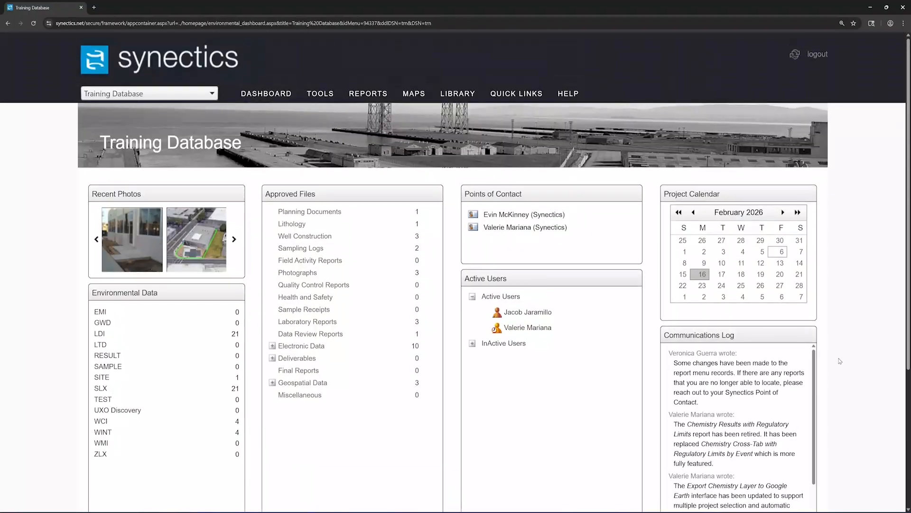